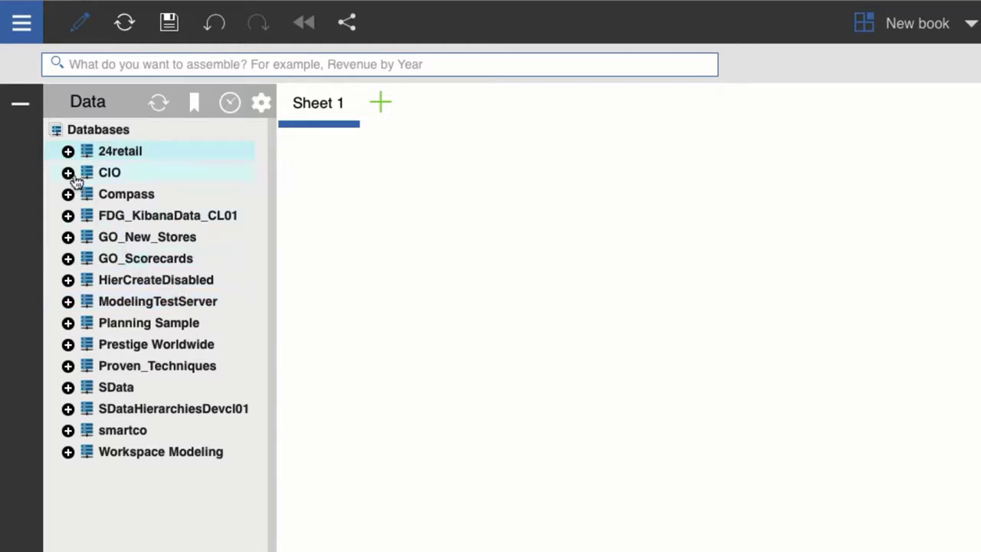
- Start creating a cube in the 24retail database and name it "Demonstration cube 1"
click(68, 152)
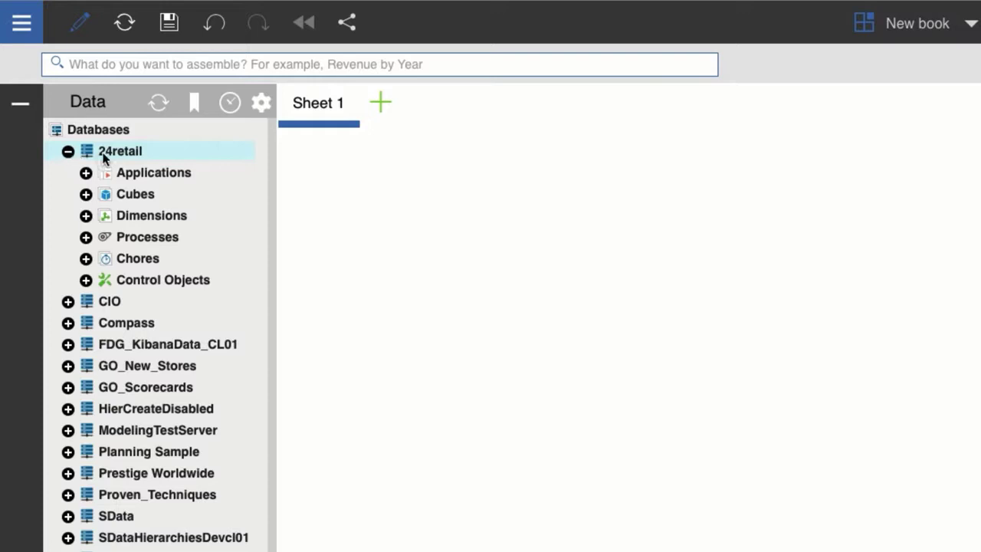
right_click(162, 199)
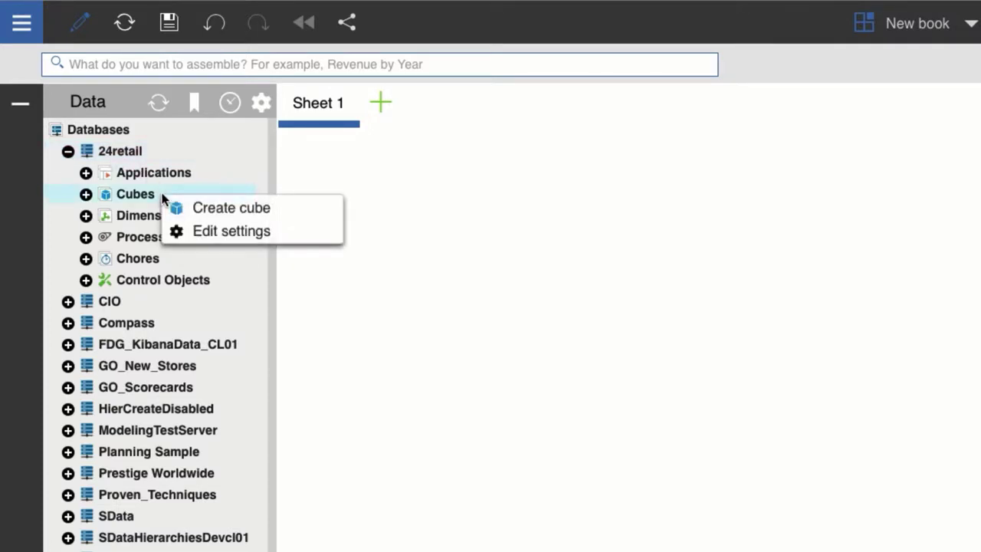
click(195, 215)
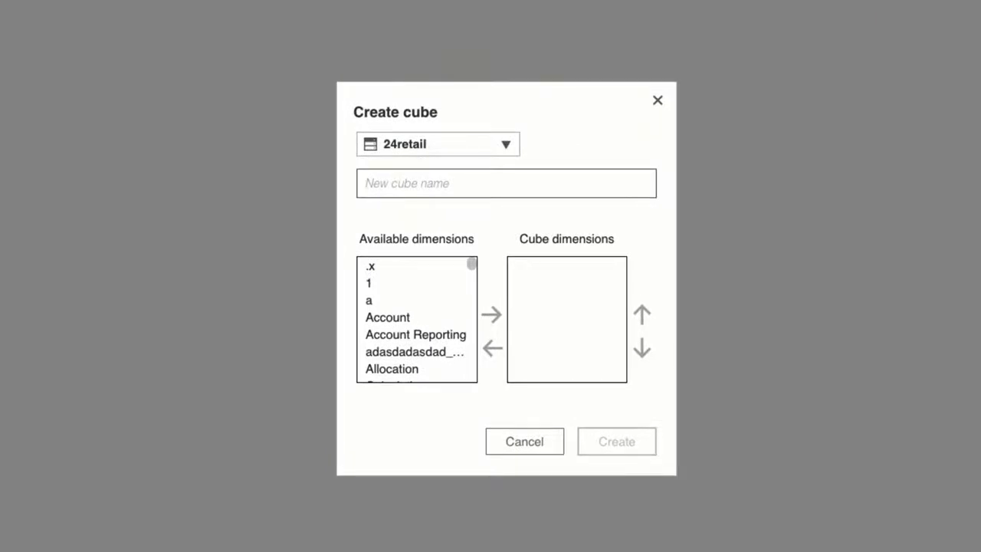
text(Demonstration)
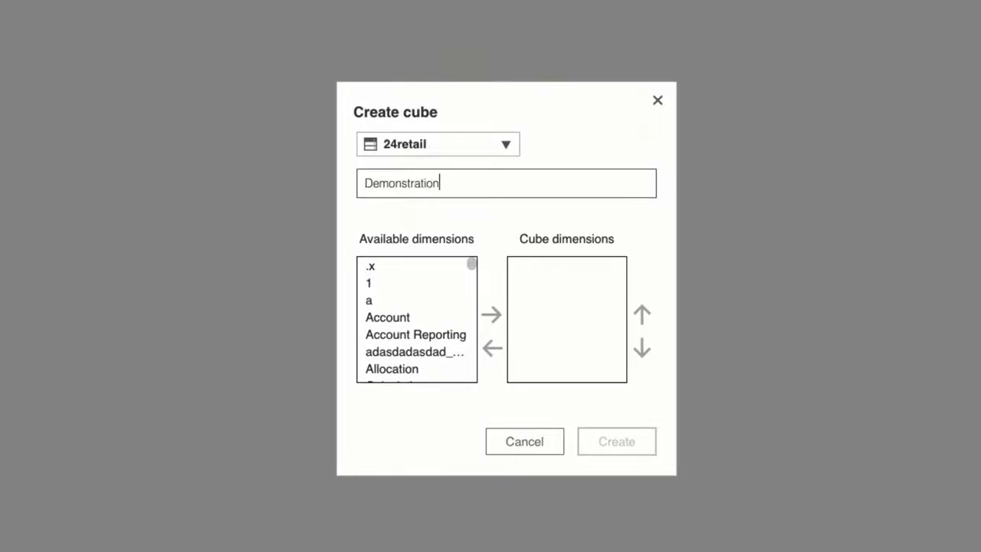
text( cube 1)
- Add the Month, product and Revenue dimensions to the new cube
drag(471, 265, 472, 327)
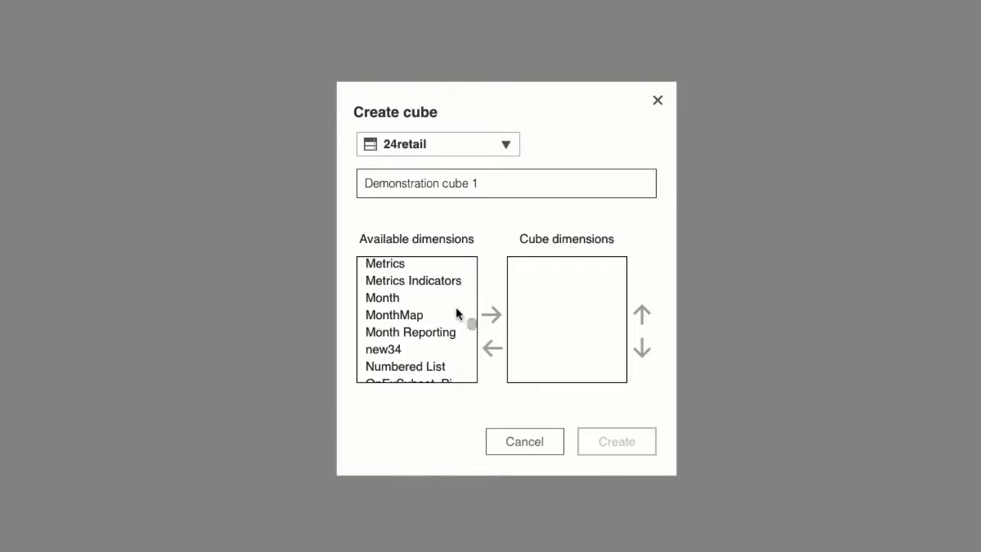
click(456, 300)
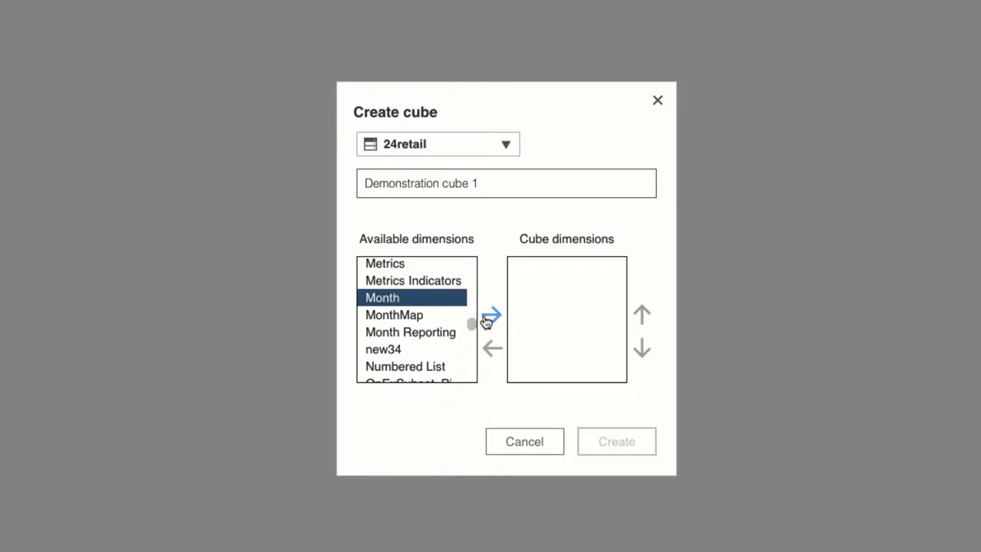
click(493, 317)
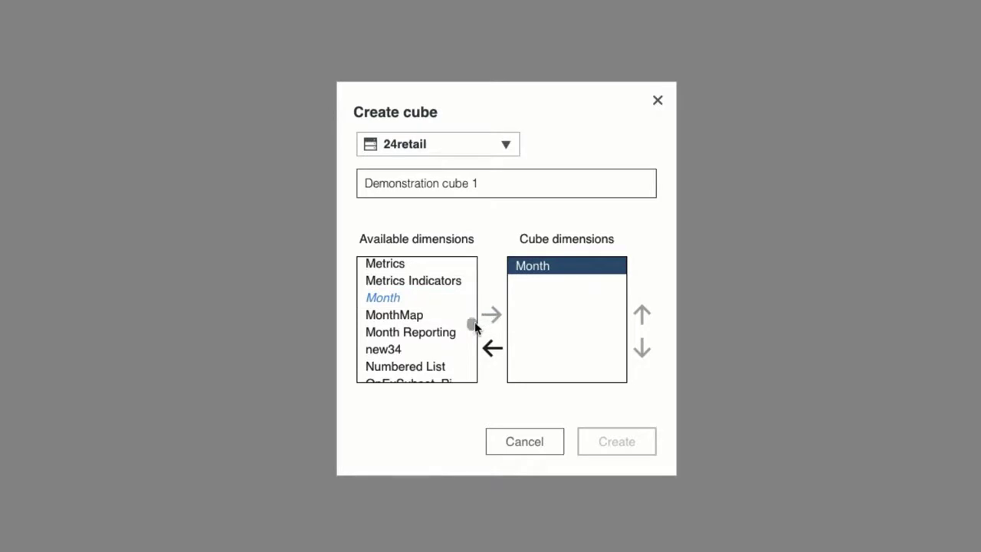
drag(471, 324, 473, 342)
click(416, 305)
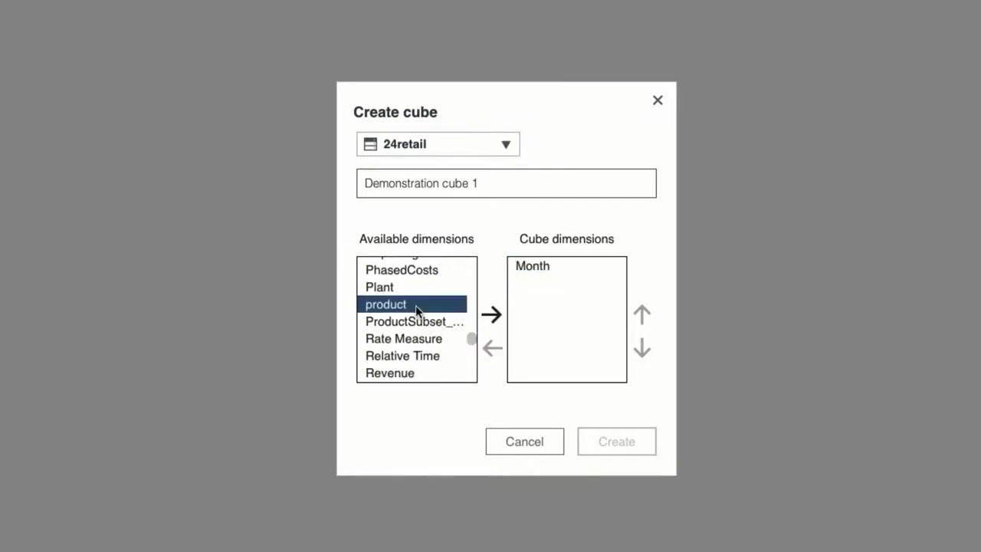
ctrl+click(412, 373)
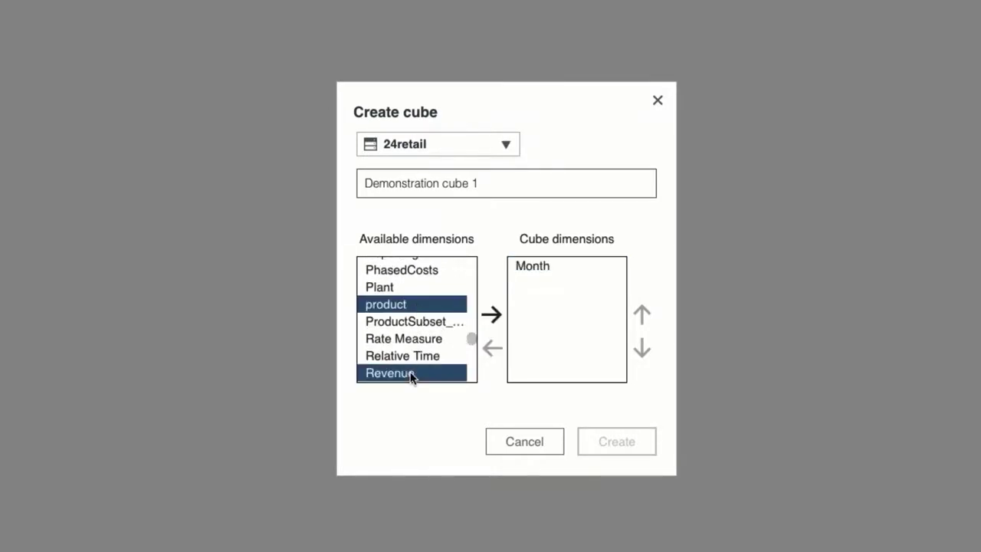
click(494, 321)
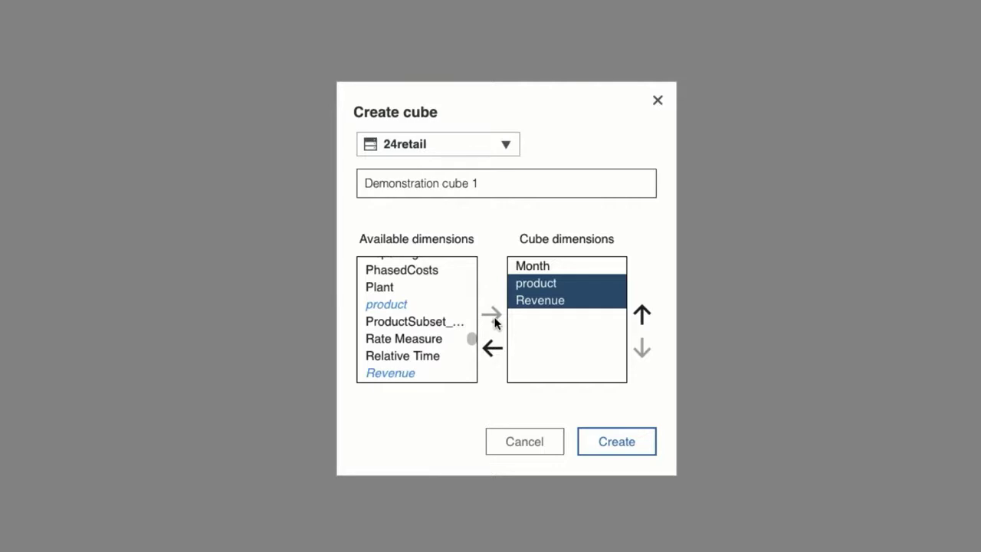
- Move the Revenue dimension to first place in the cube's dimension order and create the cube
click(548, 301)
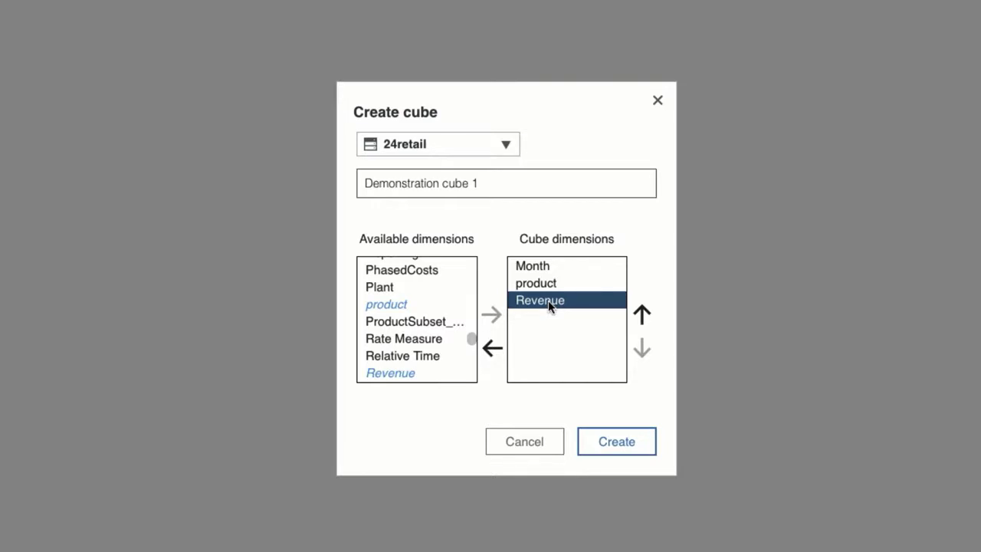
click(639, 316)
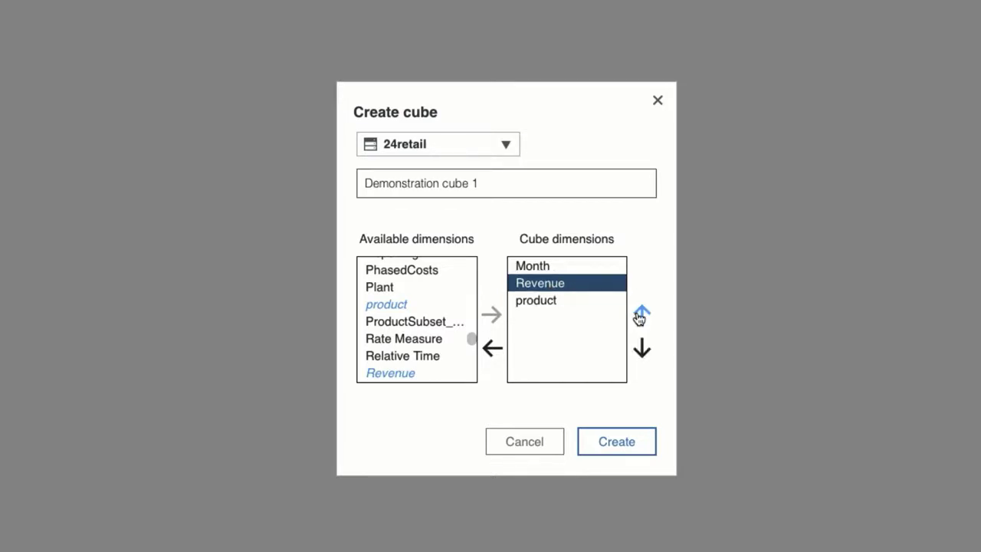
click(639, 316)
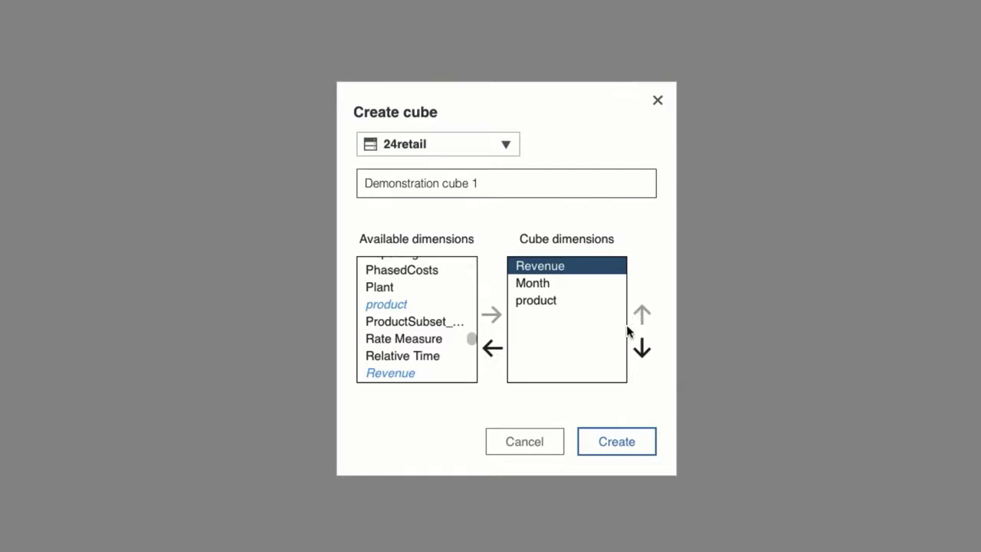
click(617, 442)
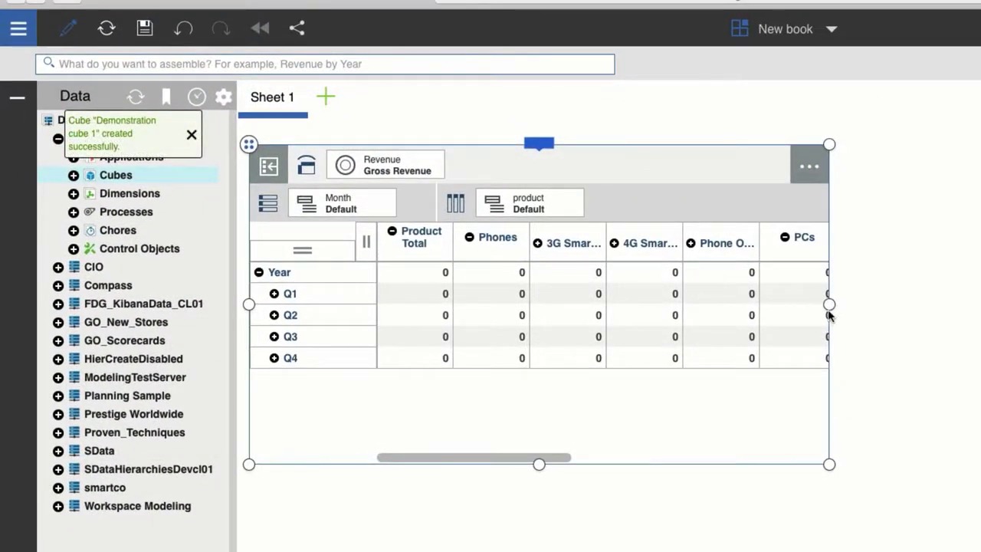
- Collapse the Phones, PCs and Tablets groups in the new cube's view
click(469, 236)
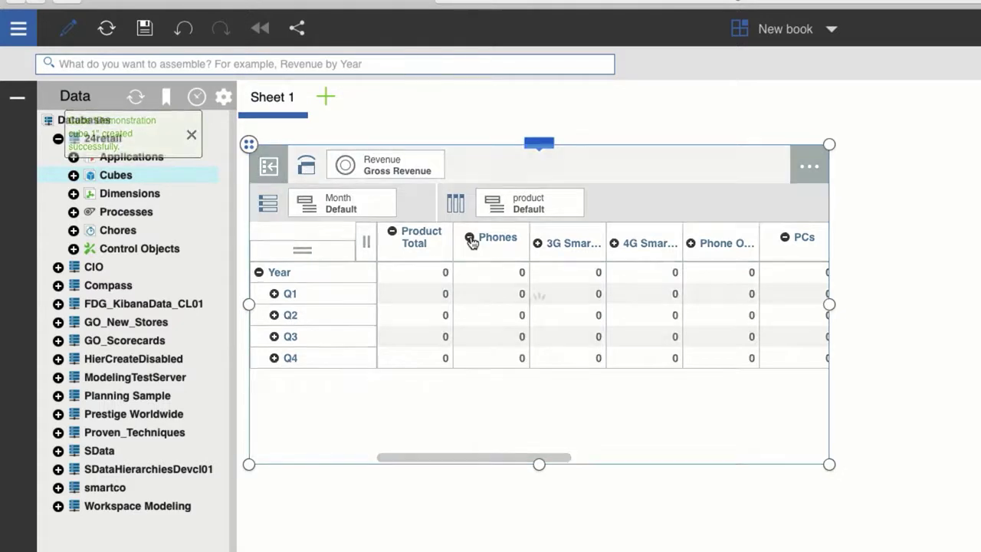
click(555, 237)
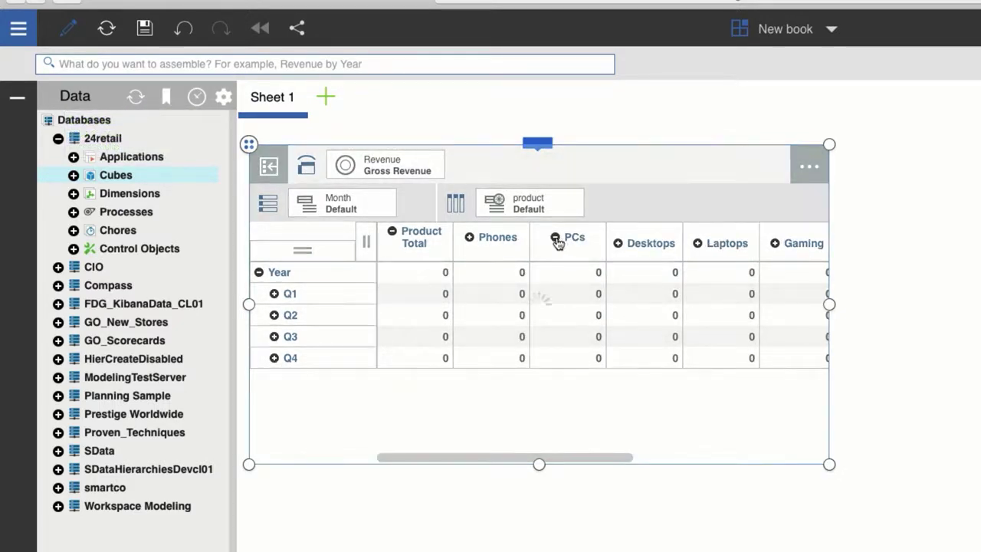
click(623, 237)
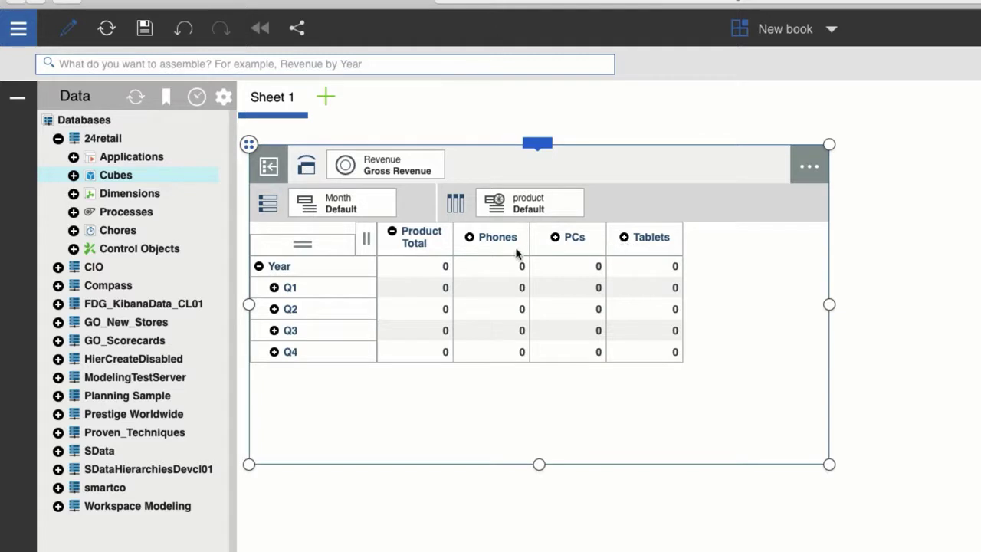
- Expand the list of 24retail cubes and widen the data tree so the full cube names fit
click(73, 175)
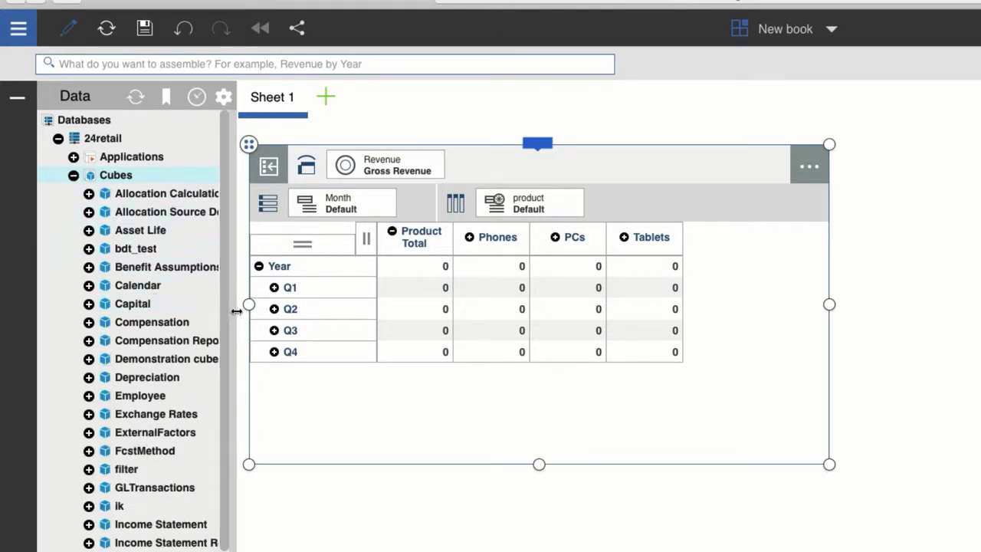
drag(238, 309, 261, 311)
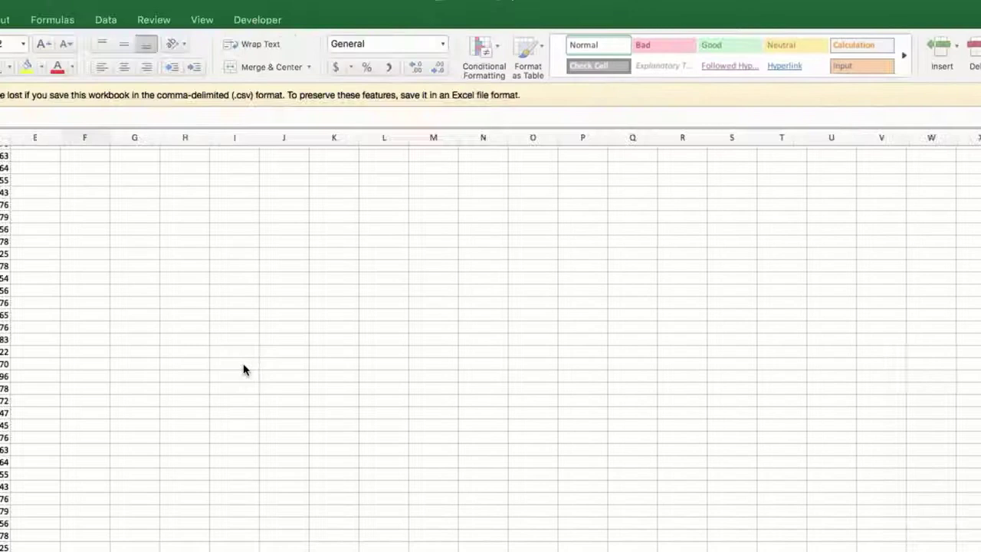
- Switch to the source CSV in Excel, widen its two Gross Revenue columns and examine the data
scroll(148, 216, up, 10)
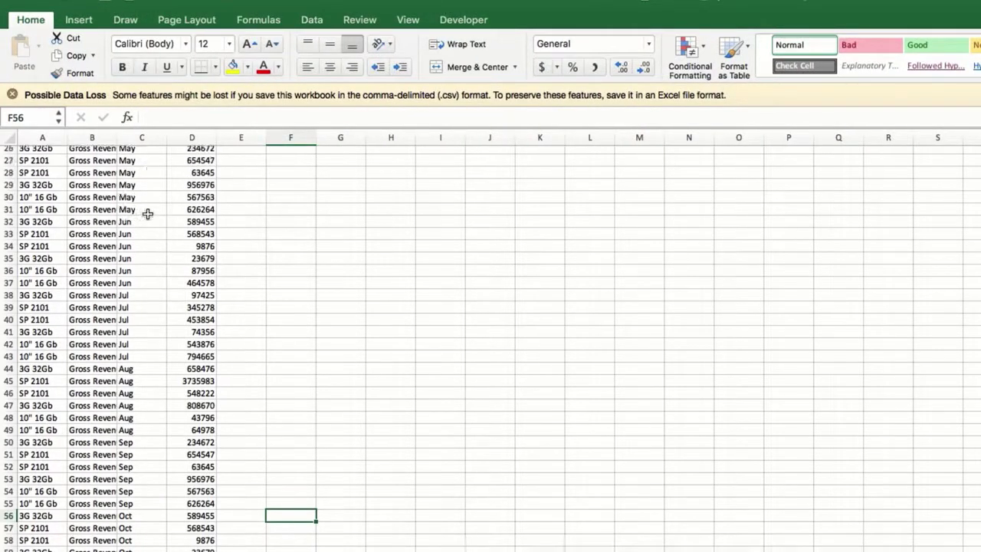
drag(117, 142, 129, 141)
drag(222, 138, 239, 139)
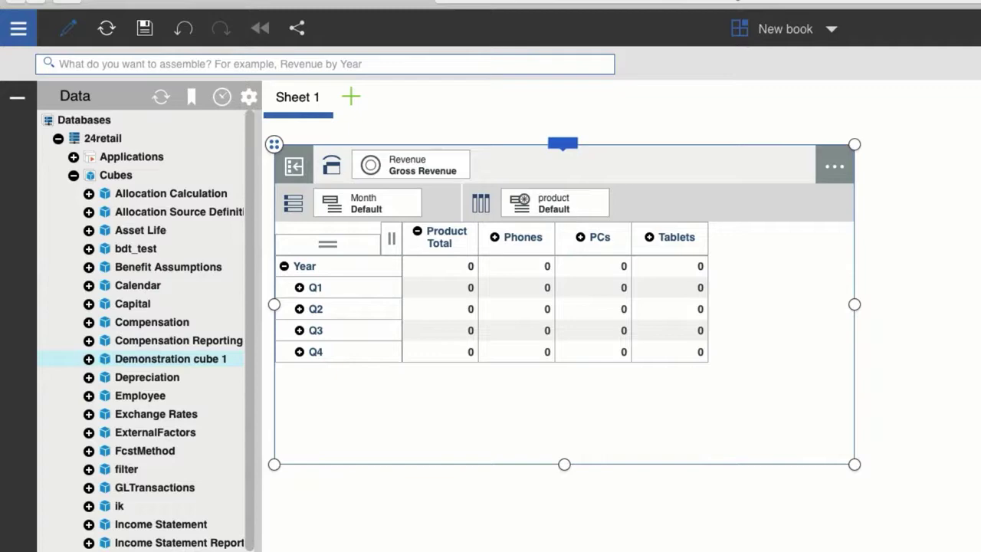
- Load PAWDemo_Import.csv onto Demonstration cube 1 for import, with one header row and comma as delimiter
drag(48, 394, 168, 362)
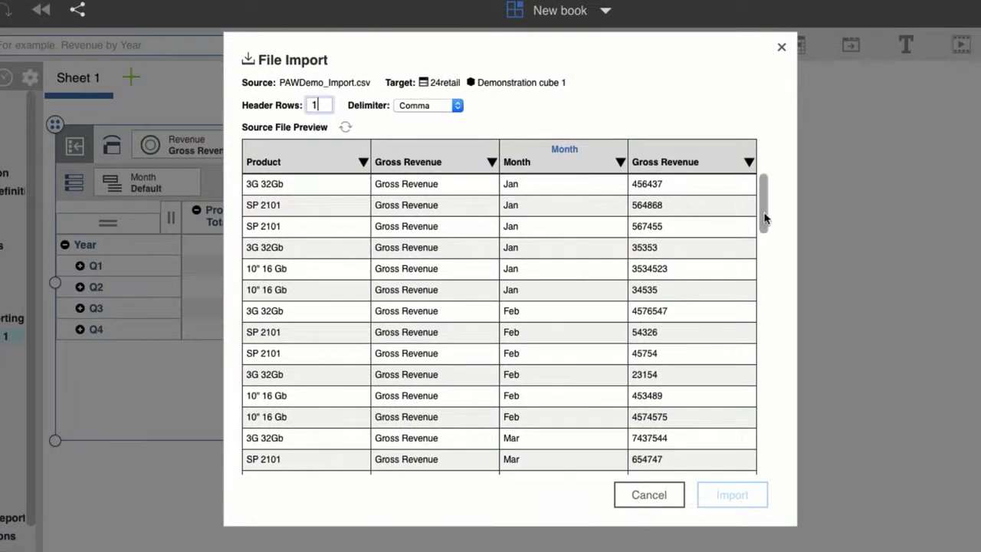
mouse_move(764, 215)
mouse_down()
mouse_move(761, 294)
mouse_move(763, 204)
mouse_up()
- Map the Product column to product, the first Gross Revenue column to Revenue, and the last column to Value (Number)
click(363, 163)
click(341, 234)
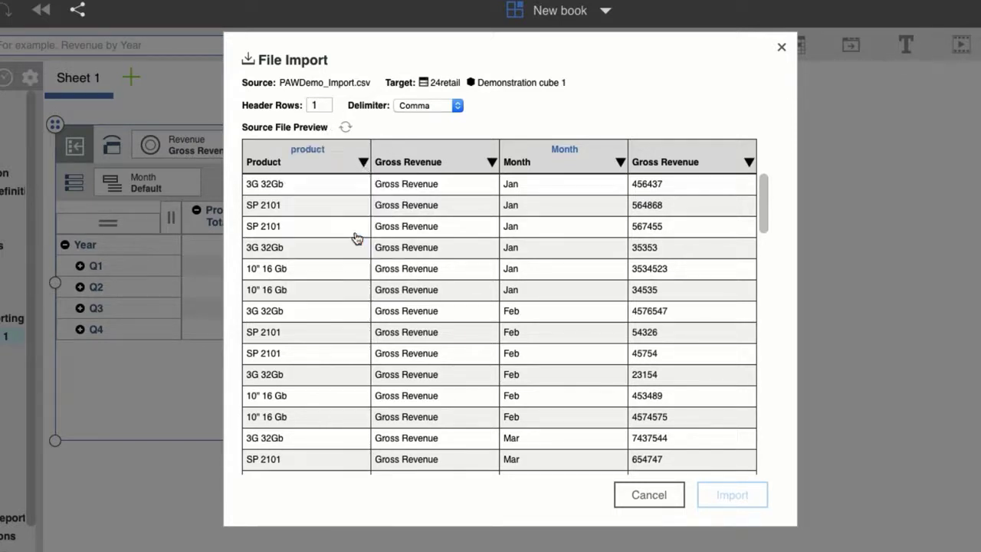
click(491, 163)
click(748, 163)
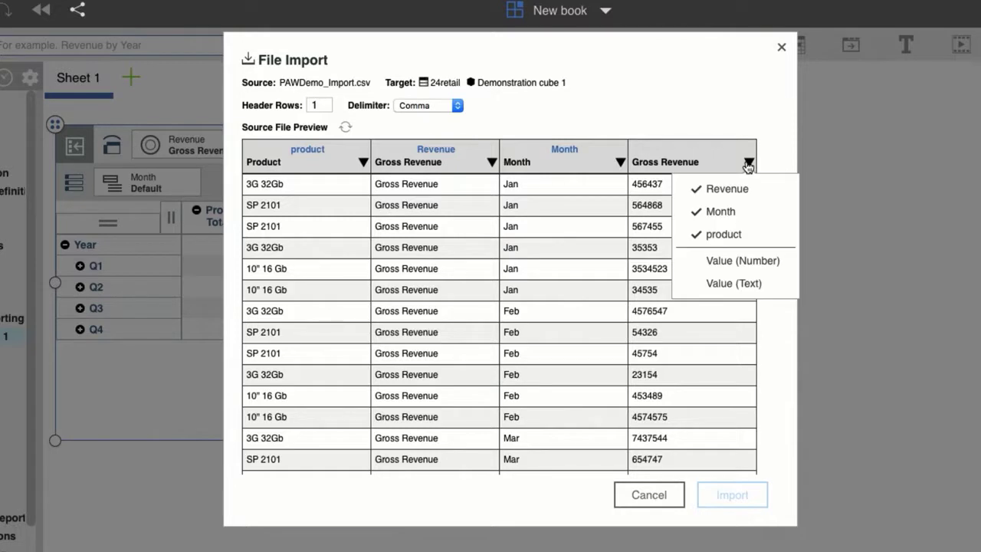
click(725, 261)
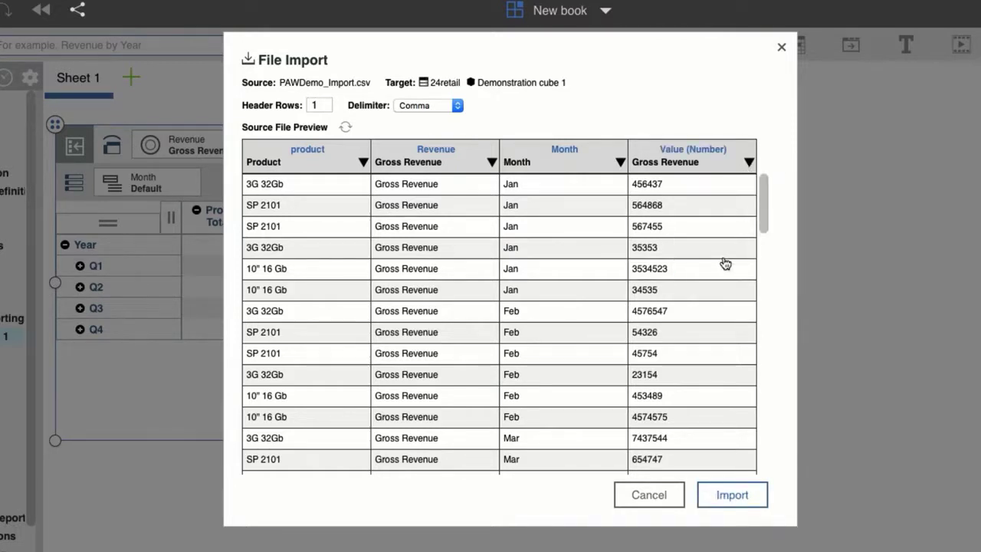
- Run the import into Demonstration cube 1 and refresh the cube view to load the imported data
click(742, 497)
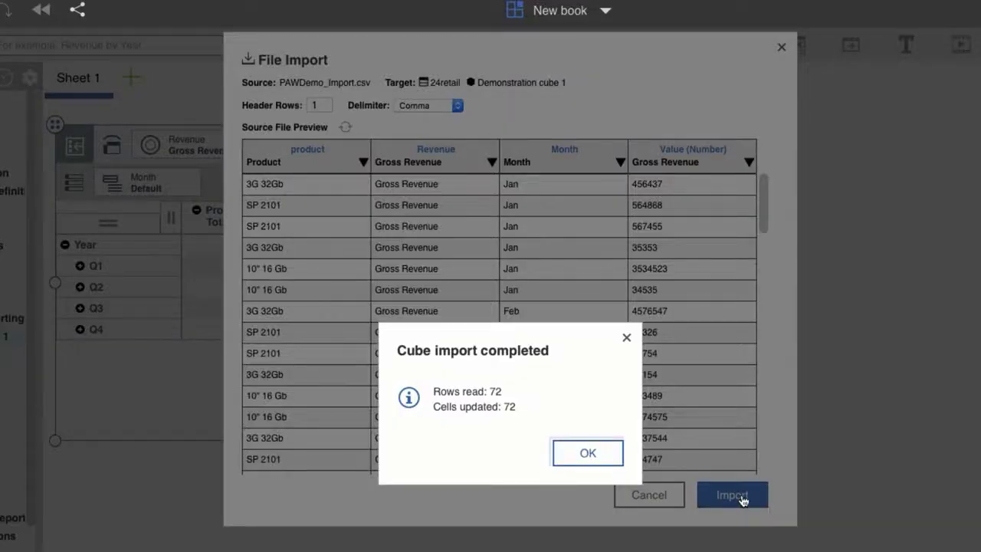
click(595, 462)
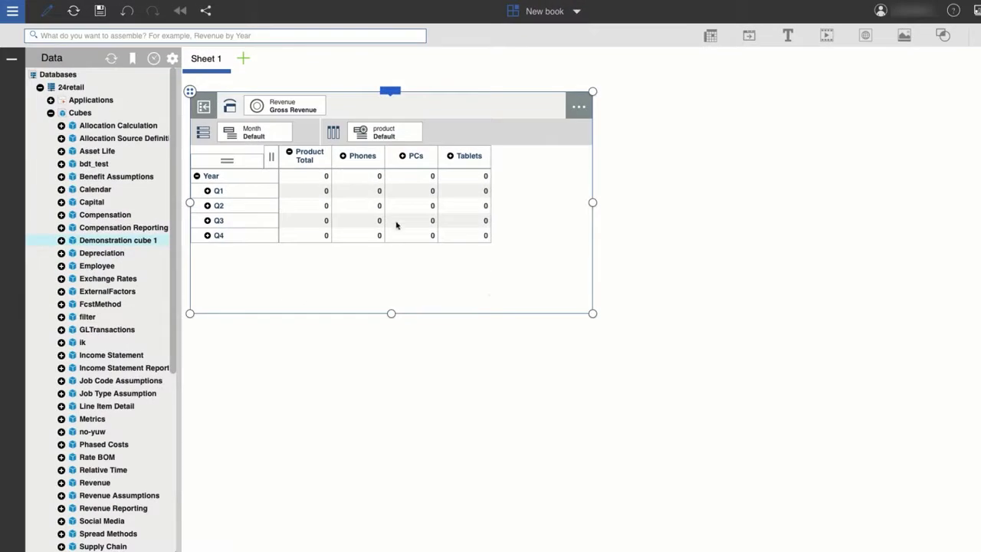
click(390, 92)
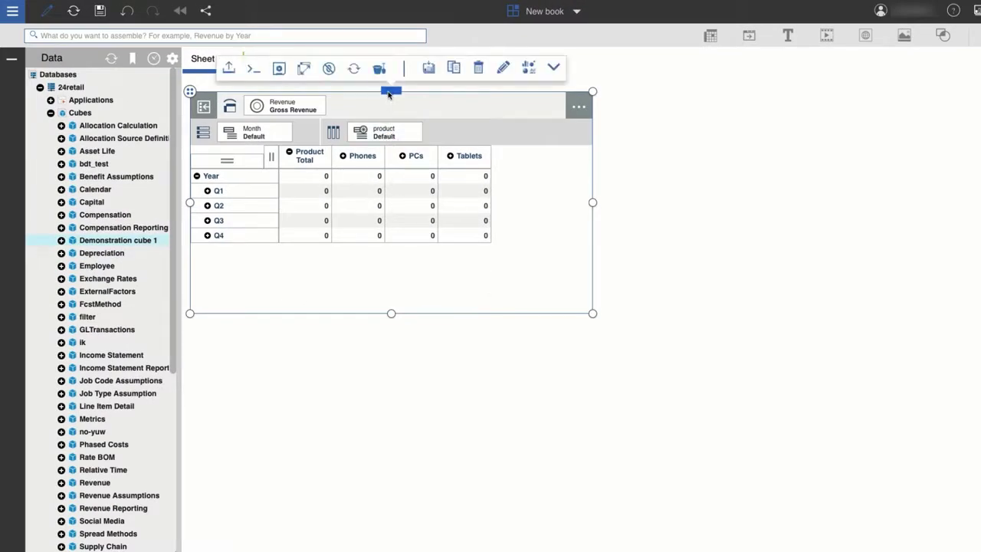
click(354, 70)
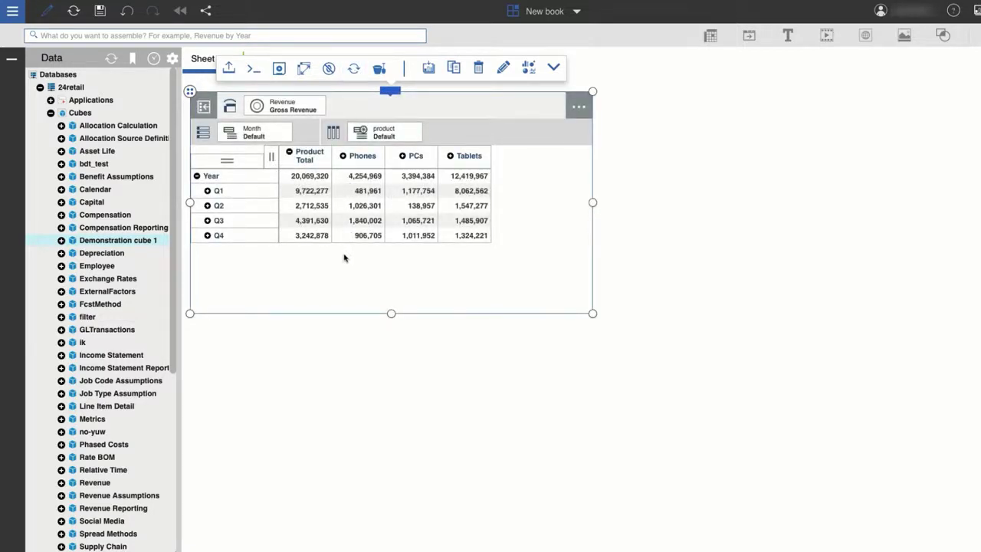
right_click(141, 244)
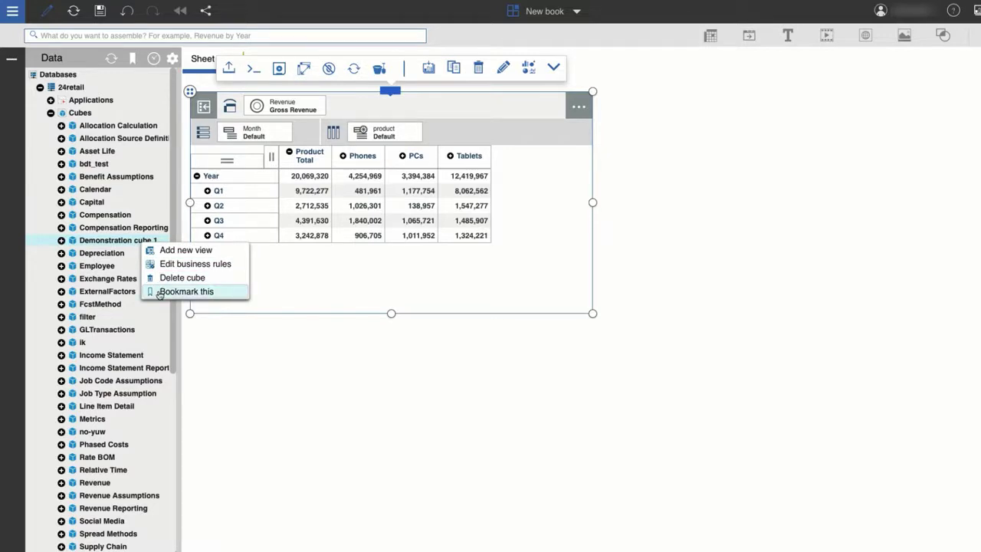
click(296, 293)
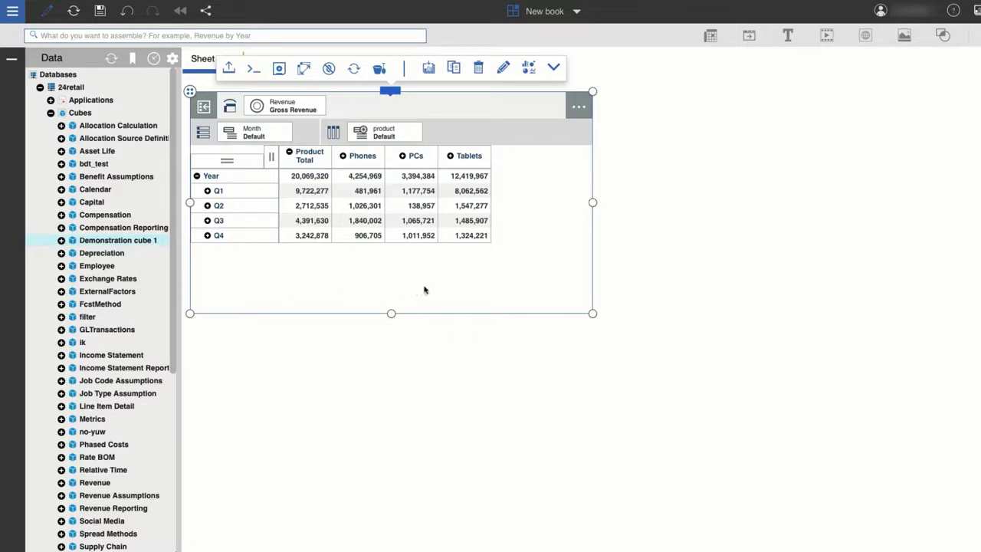